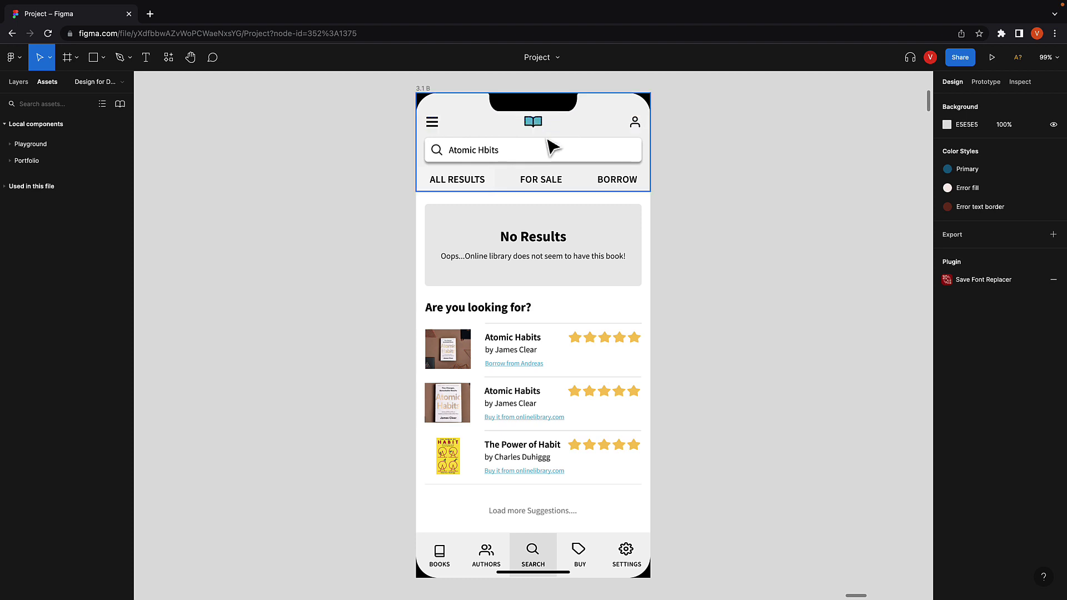
Replace the No Results card's EFEFEF fill with a paler tint of the book logo's blue.
{"action": "left_click", "coordinate": [602, 238]}
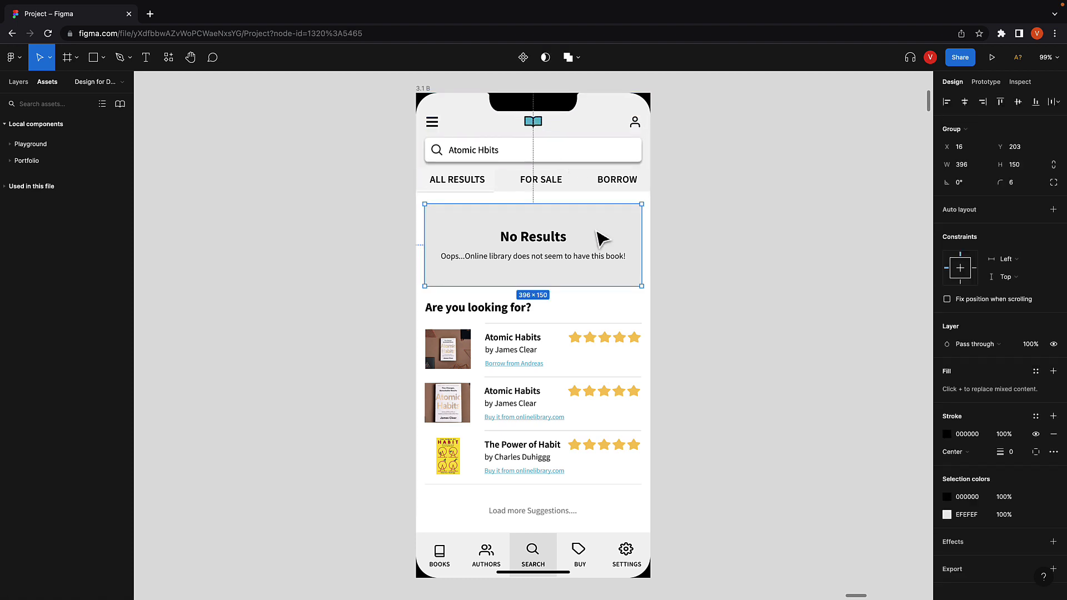
{"action": "scroll", "coordinate": [1034, 372], "scroll_direction": "down", "scroll_amount": 1}
{"action": "left_click", "coordinate": [947, 504]}
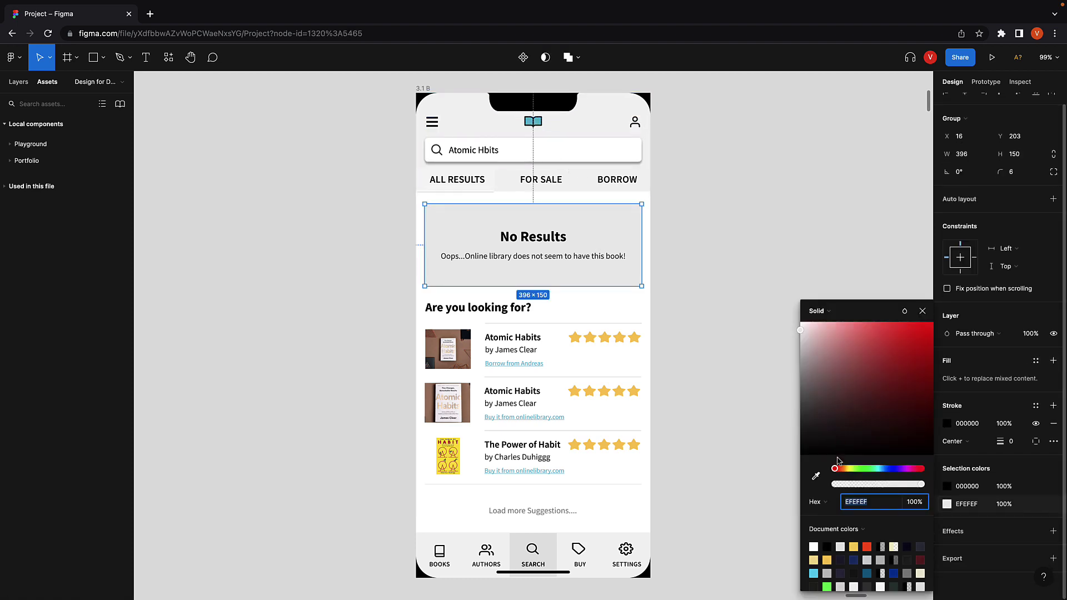
{"action": "left_click", "coordinate": [816, 475]}
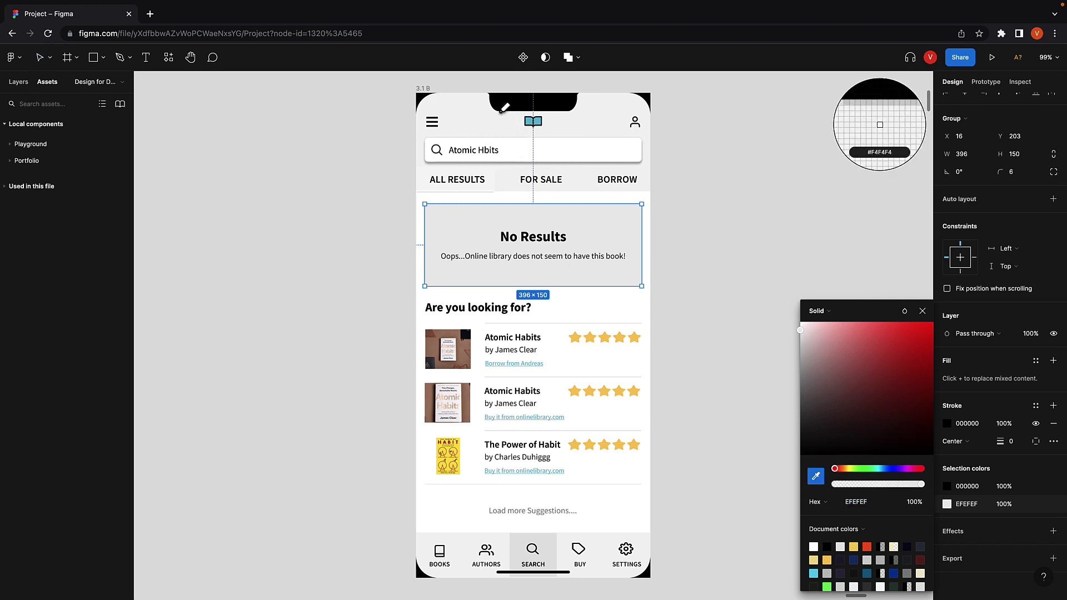
{"action": "left_click", "coordinate": [534, 122]}
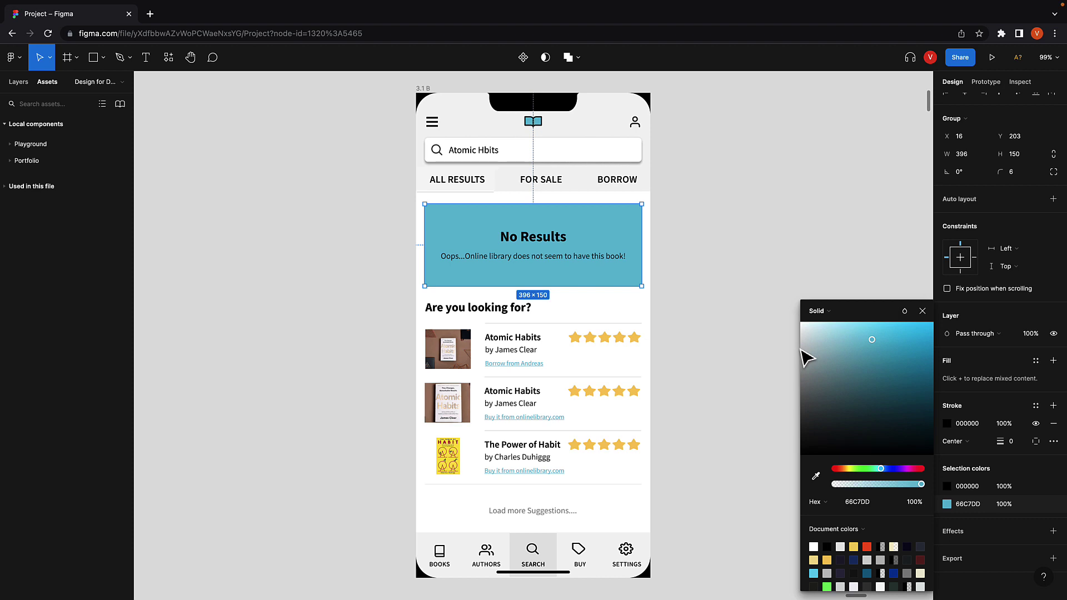
{"action": "left_click_drag", "start_coordinate": [837, 354], "coordinate": [805, 330]}
{"action": "left_click", "coordinate": [786, 248]}
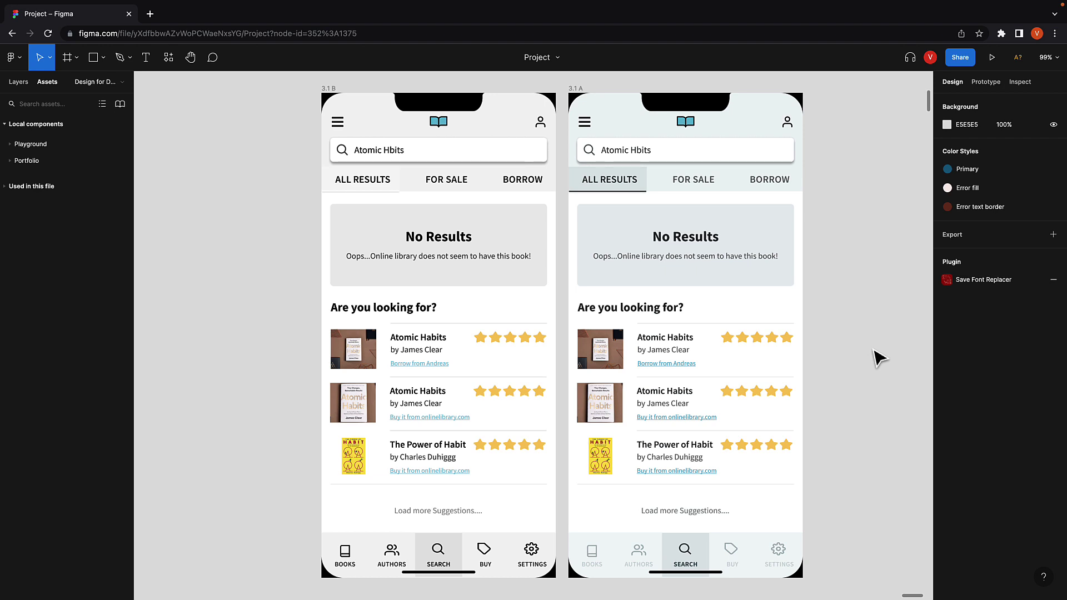
Jump to the '3.2 Before' frame with its purple book logo.
{"action": "key", "text": "n"}
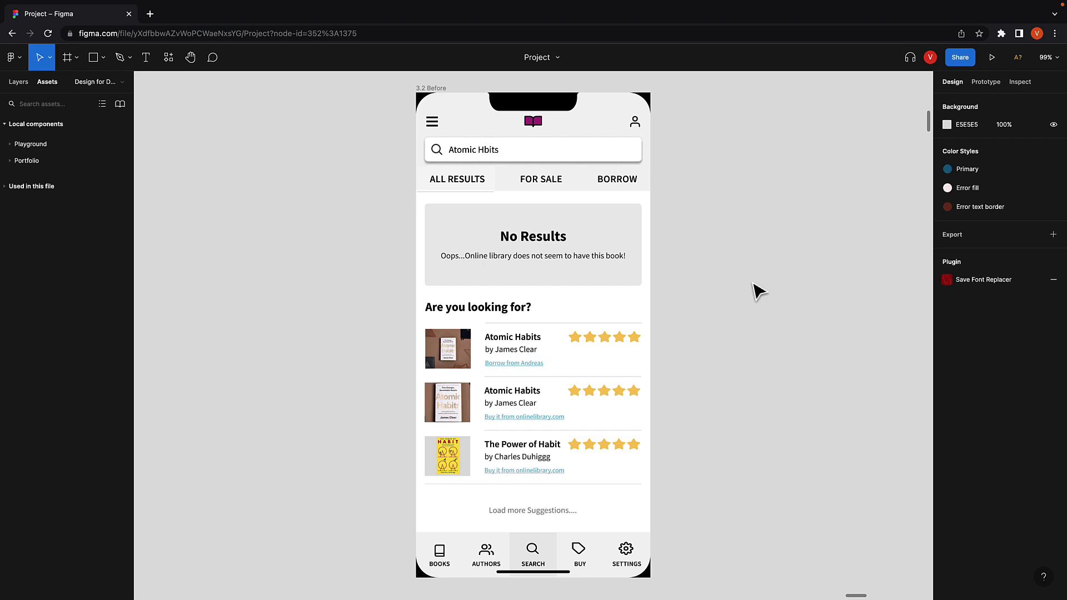
Jump to the magenta '3.3 before' frame with its pale pink No Results card.
{"action": "key", "text": "n"}
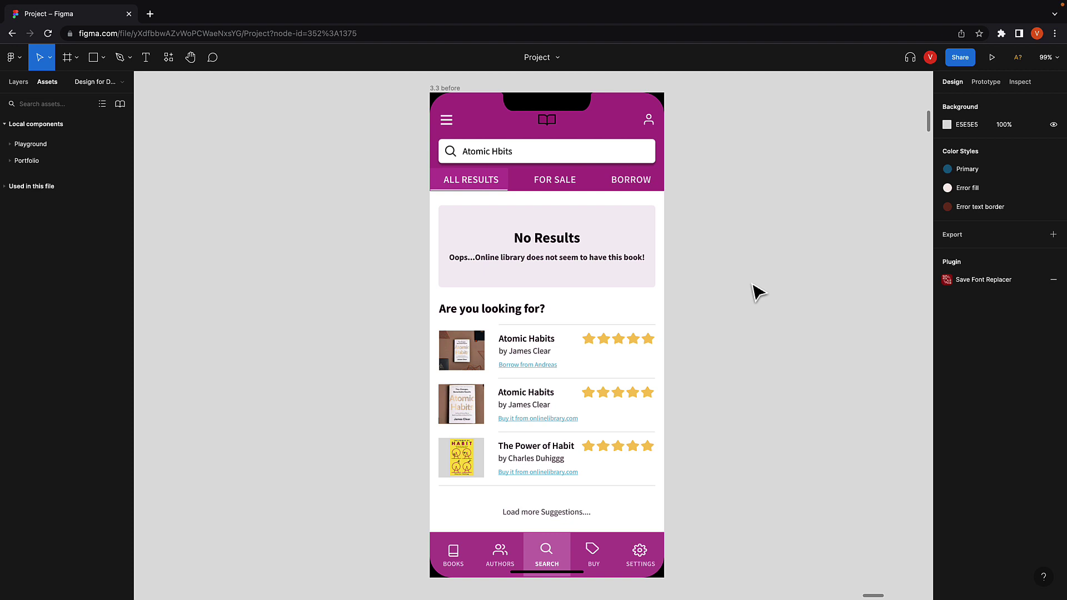
Scroll right to the '3.3 after' frame with its grey No Results card.
{"action": "scroll", "coordinate": [758, 293], "scroll_direction": "right", "scroll_amount": 5}
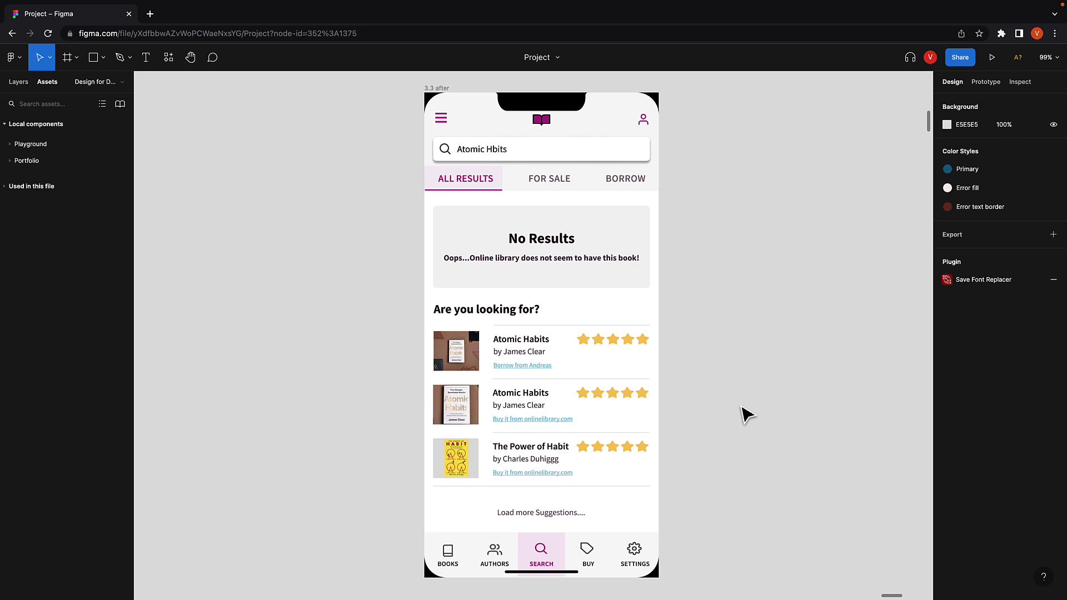
Inspect the '3.3 after' No Results card's F5F4F5 fill and deselect it unchanged.
{"action": "left_click", "coordinate": [638, 243]}
{"action": "left_click", "coordinate": [947, 344]}
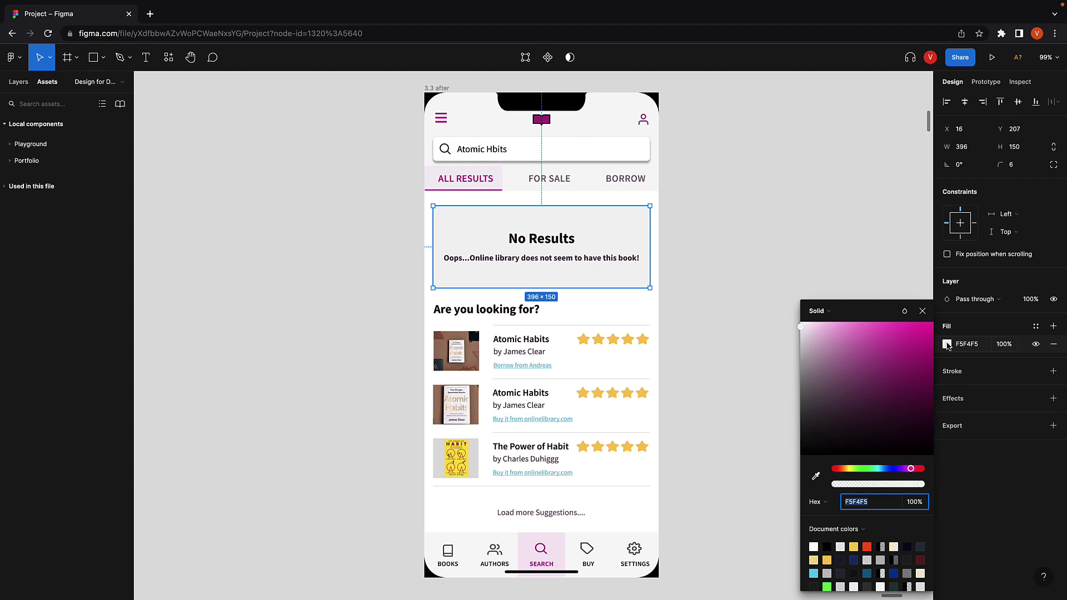
{"action": "left_click", "coordinate": [758, 228]}
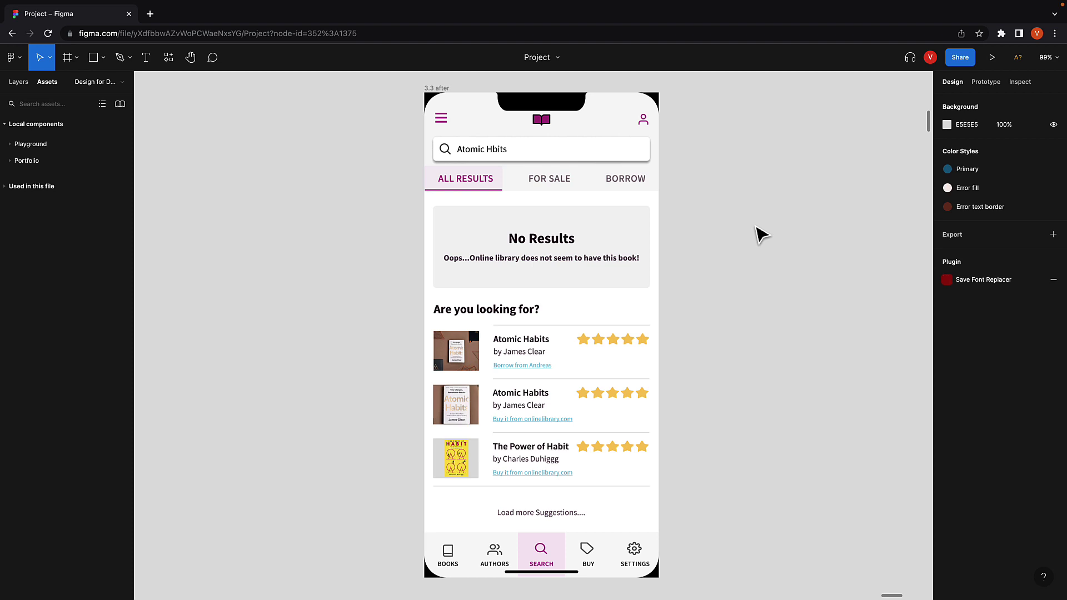
Jump to the teal 'light mode' frame with its white No Results card.
{"action": "key", "text": "n"}
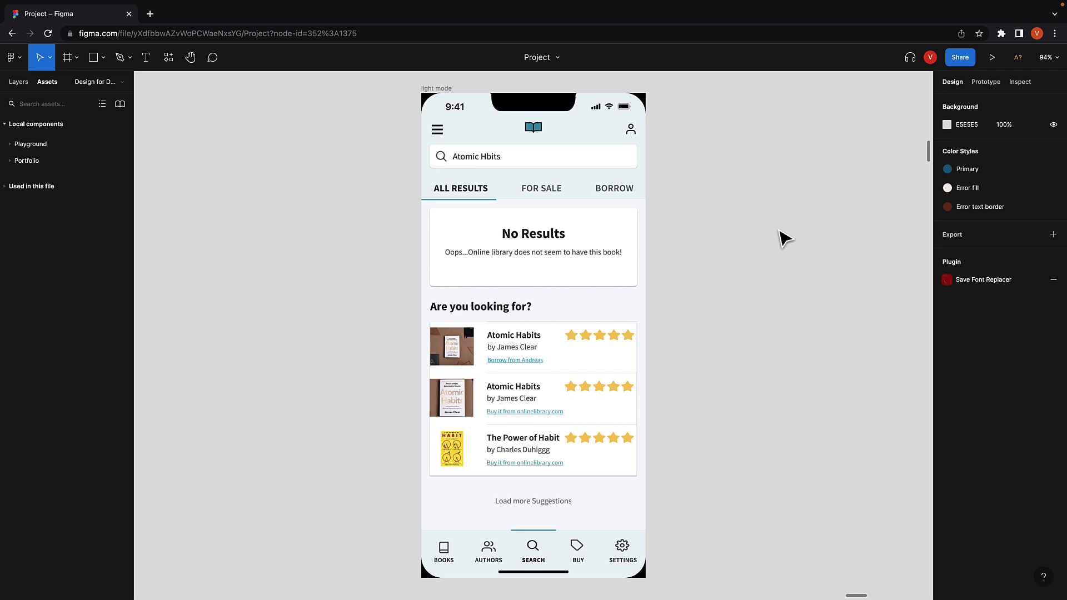
Switch between the dark '5.1 and 5.2 before' frame and 'light mode' to compare them.
{"action": "scroll", "coordinate": [784, 238], "scroll_direction": "right", "scroll_amount": 5}
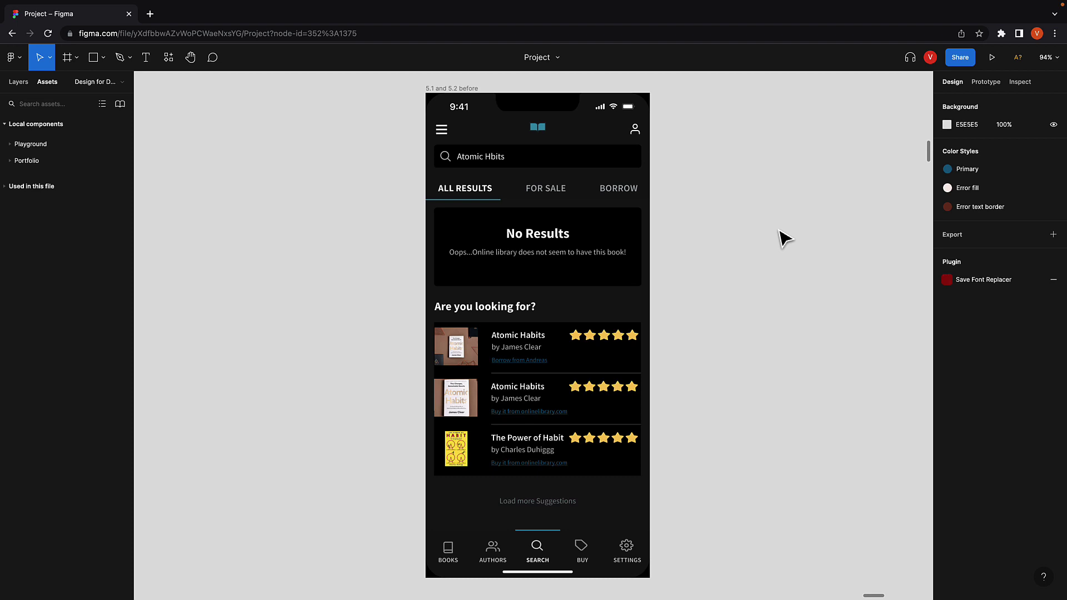
{"action": "key", "text": "shift+n"}
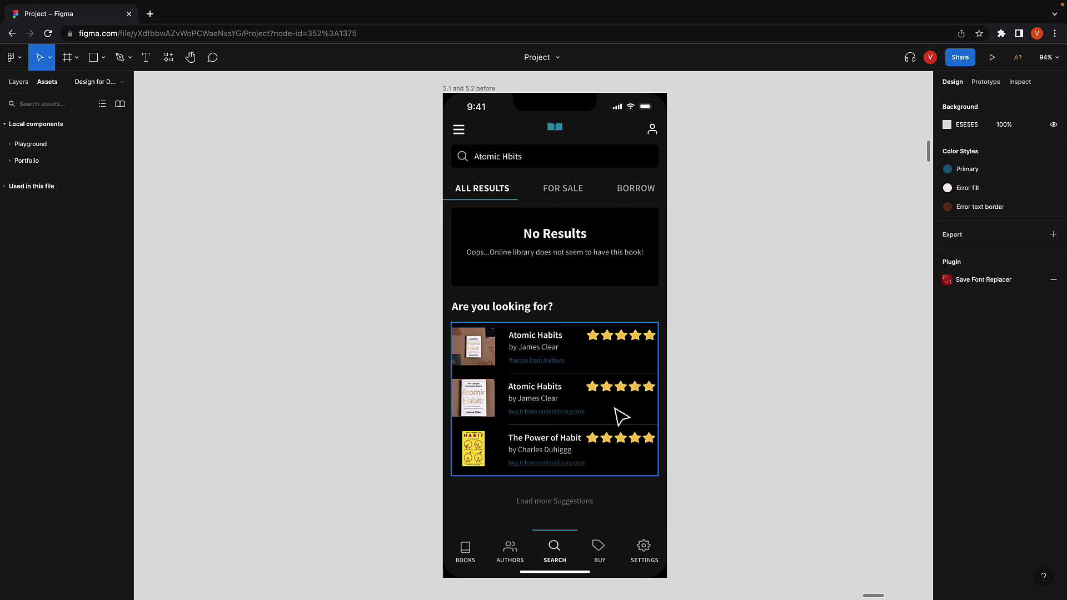
{"action": "scroll", "coordinate": [804, 361], "scroll_direction": "left", "scroll_amount": 1}
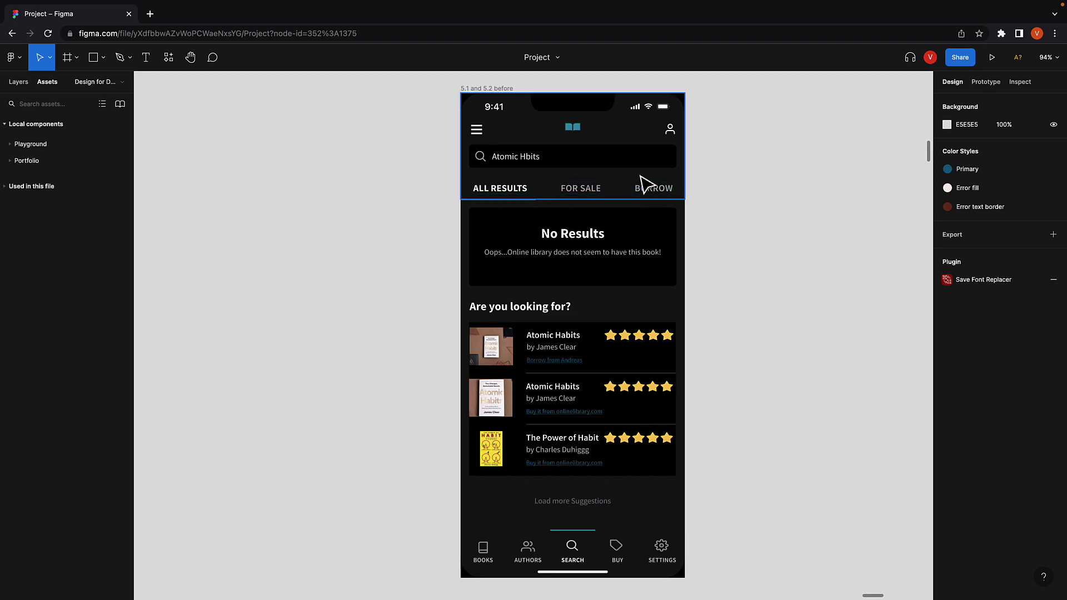
Pan between the light mode and dark '5.1 and 5.2 before' frames to compare.
{"action": "scroll", "coordinate": [592, 144], "scroll_direction": "left", "scroll_amount": 10}
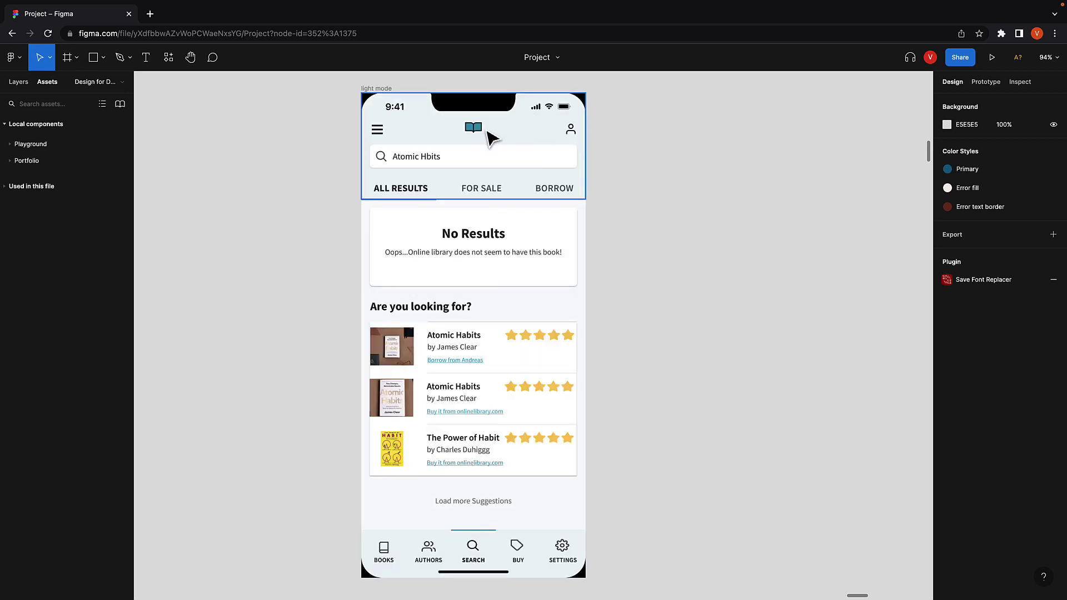
{"action": "scroll", "coordinate": [623, 197], "scroll_direction": "right", "scroll_amount": 10}
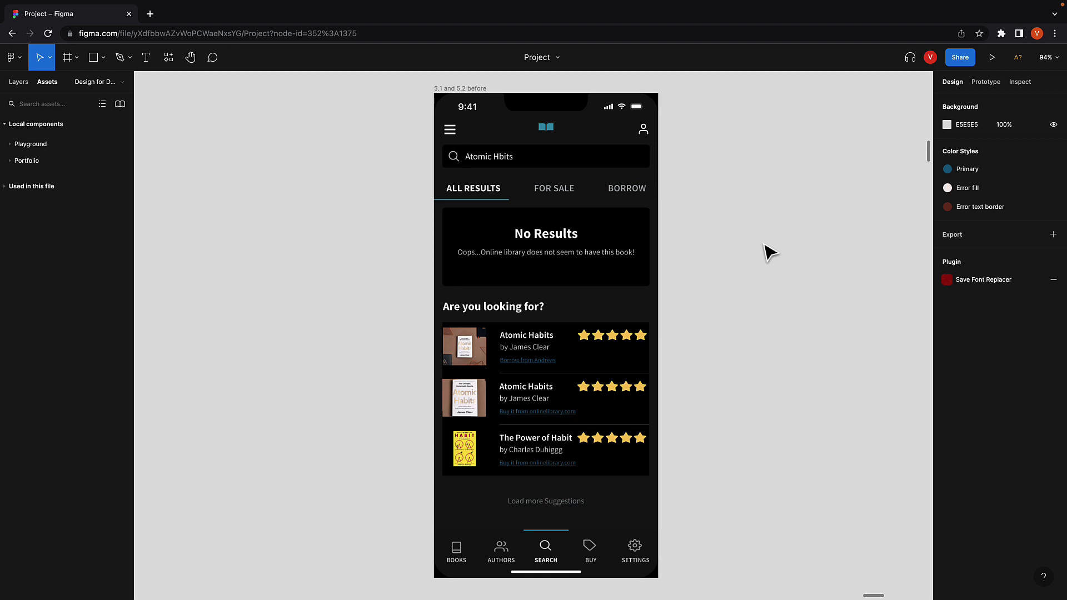
{"action": "key", "text": "n"}
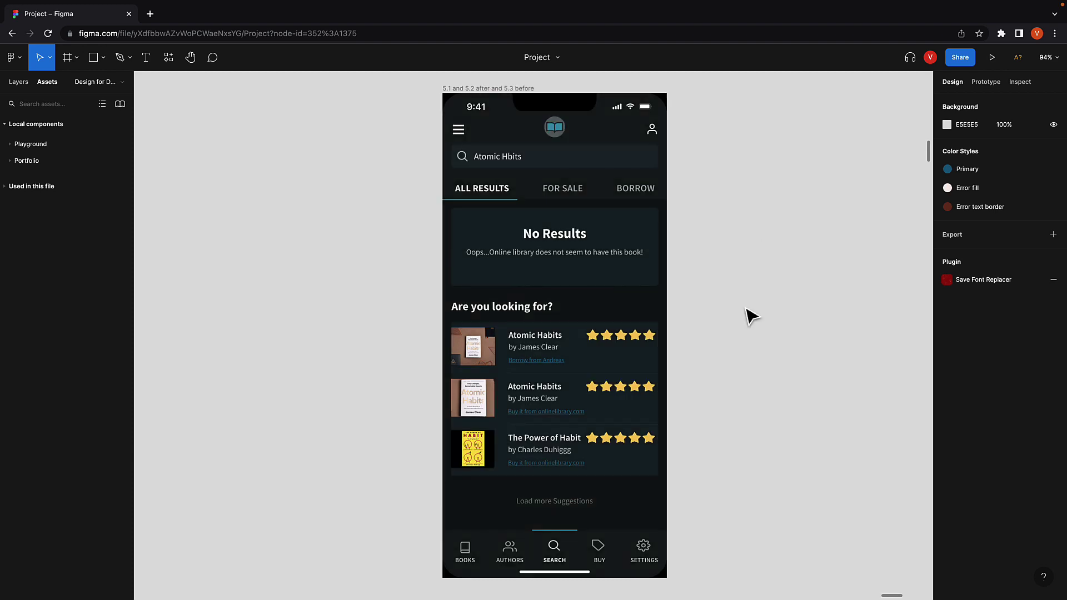
{"action": "left_click", "coordinate": [632, 279]}
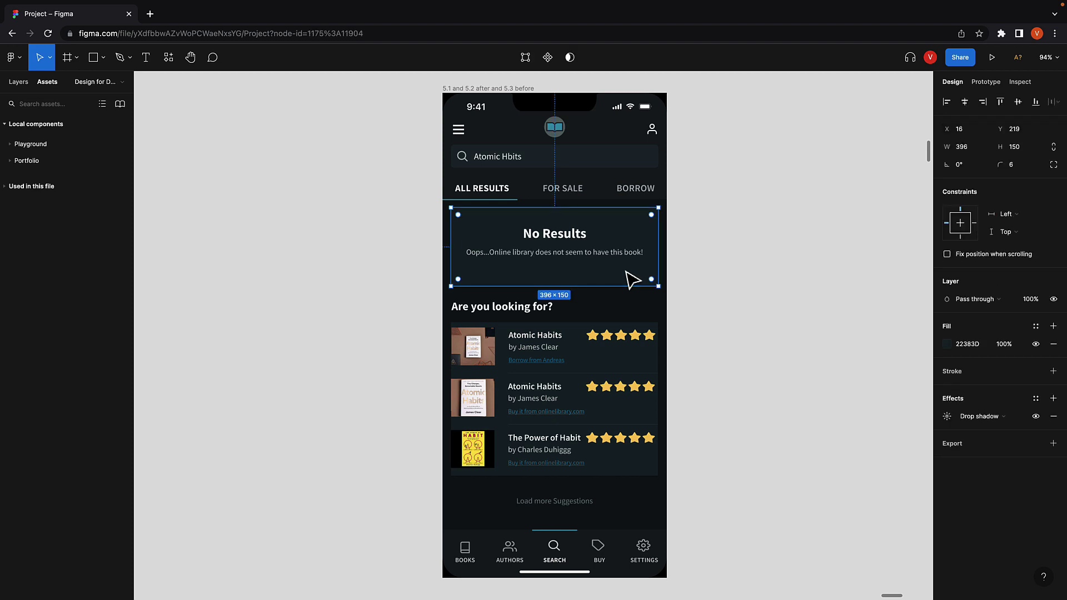
{"action": "left_click", "coordinate": [720, 285]}
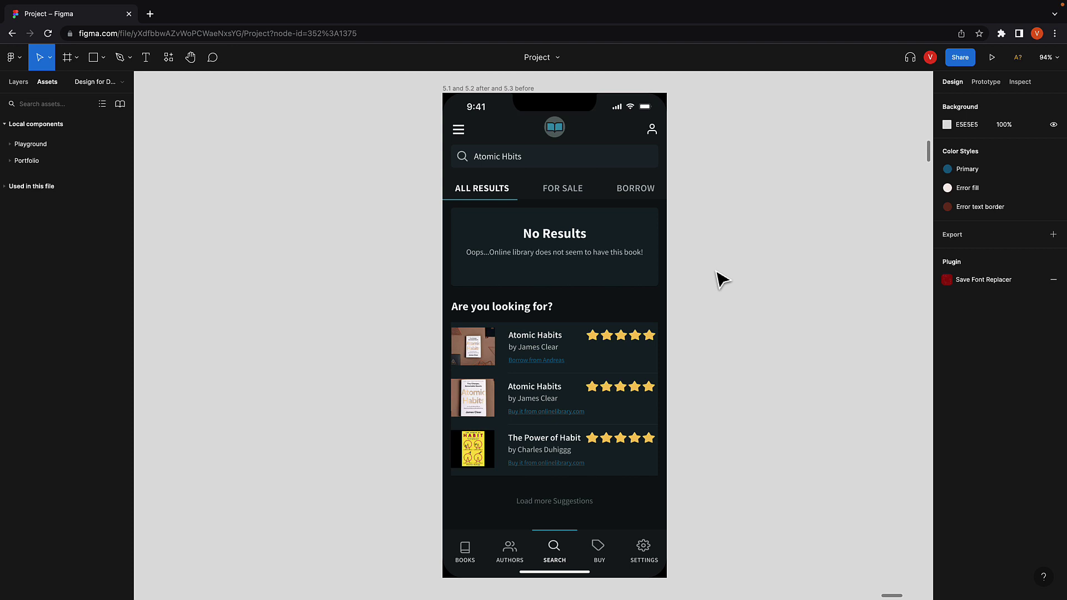
{"action": "left_click", "coordinate": [627, 243]}
{"action": "left_click", "coordinate": [946, 345]}
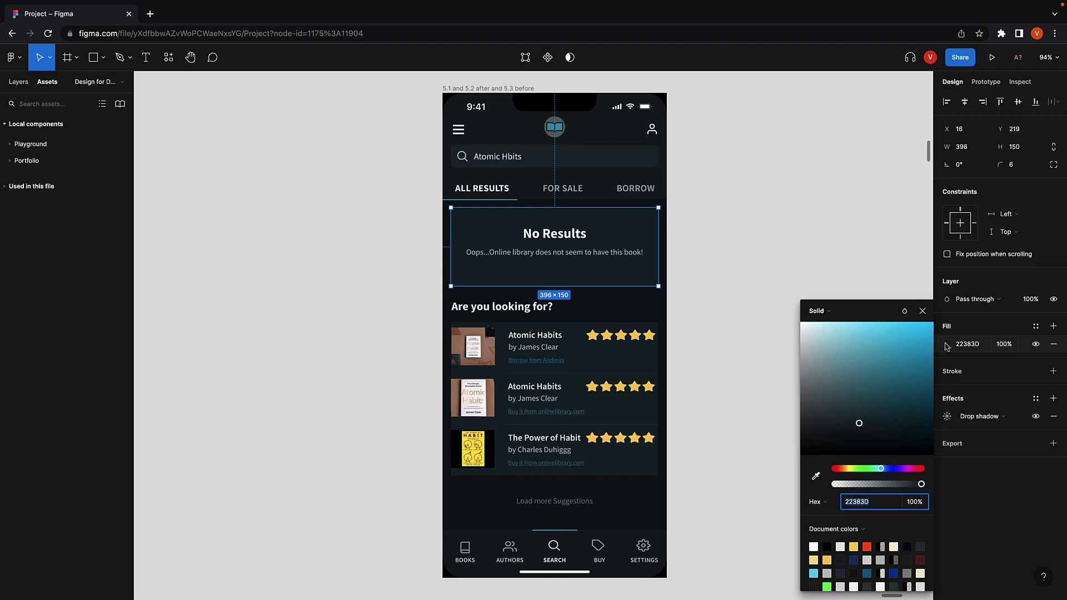
{"action": "left_click", "coordinate": [733, 301]}
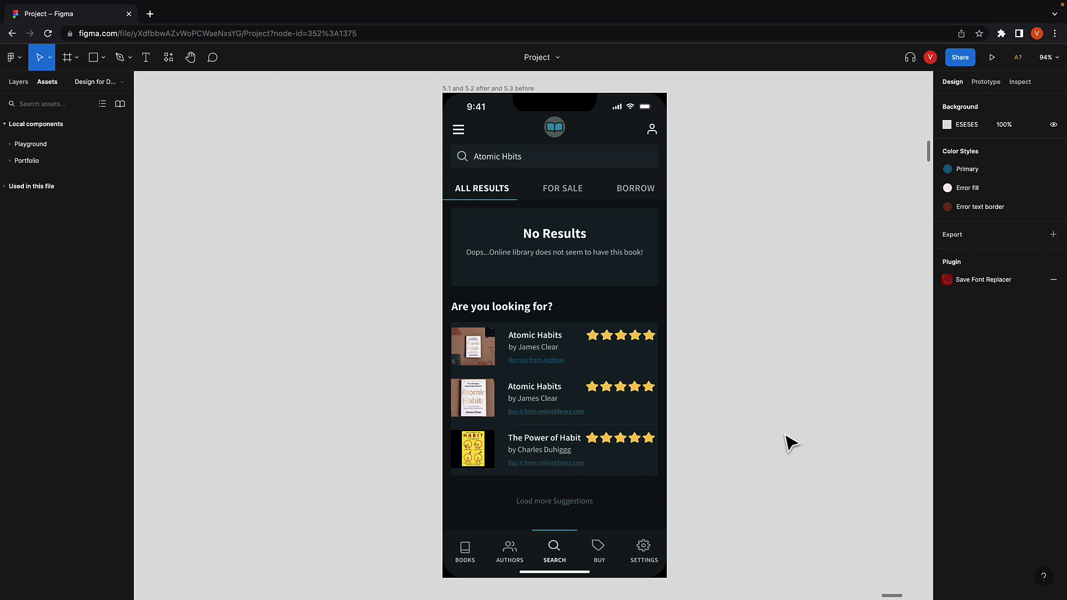
Review the failing 2.79:1 contrast result, then move to the '5.3 after' frame.
{"action": "scroll", "coordinate": [775, 422], "scroll_direction": "down", "scroll_amount": 5}
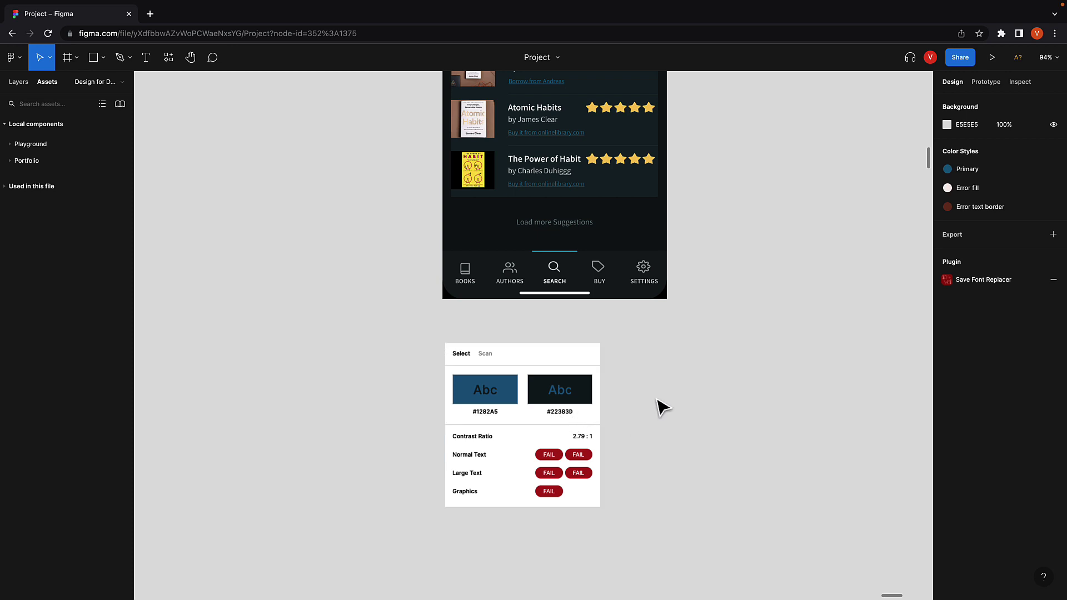
{"action": "key", "text": "shift+2"}
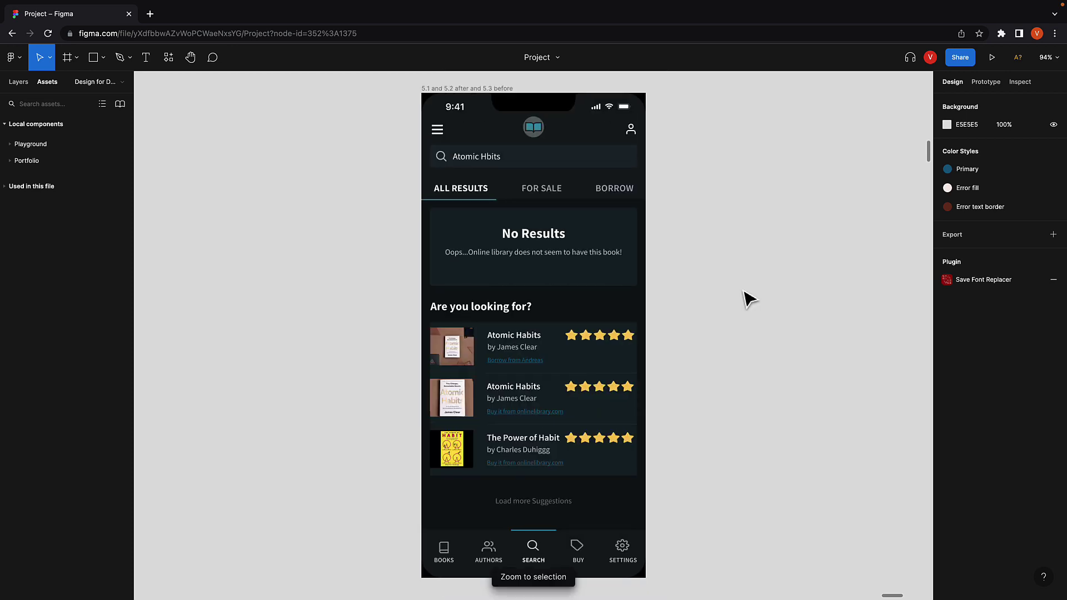
{"action": "key", "text": "n"}
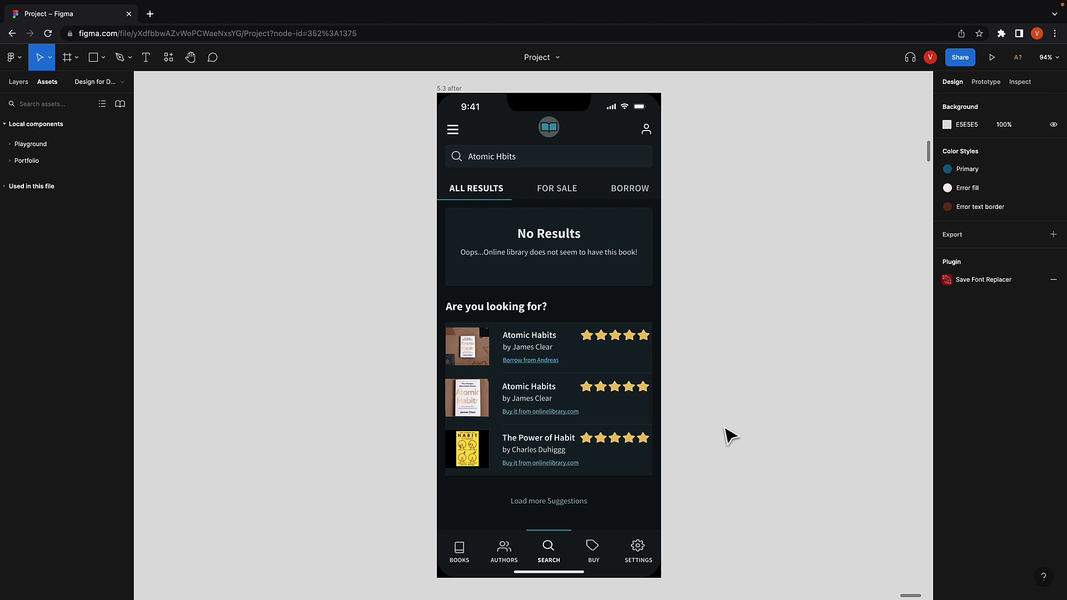
{"action": "scroll", "coordinate": [730, 437], "scroll_direction": "down", "scroll_amount": 5}
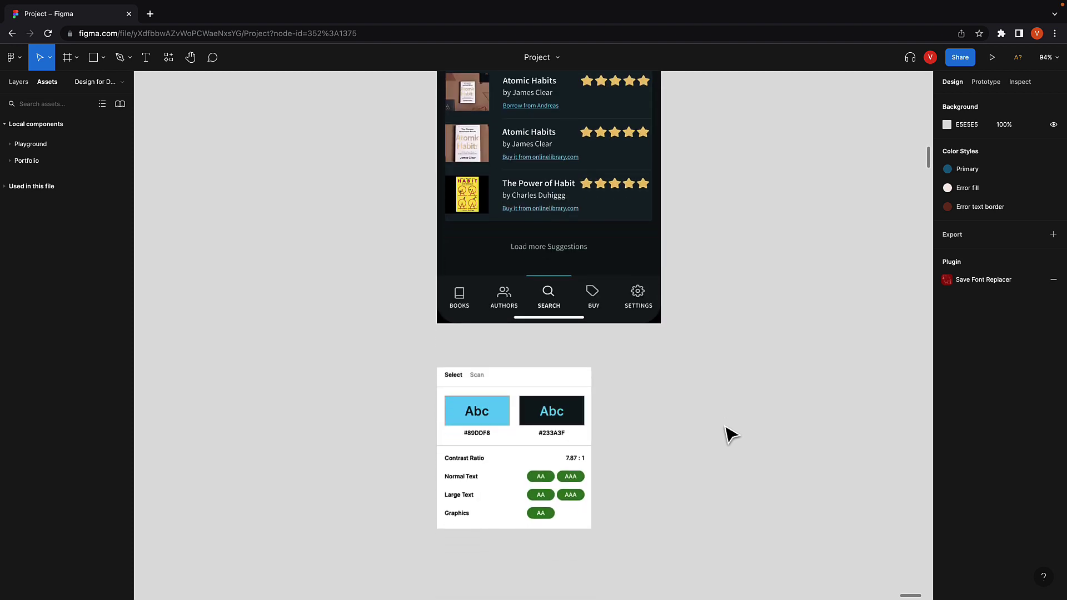
{"action": "scroll", "coordinate": [730, 434], "scroll_direction": "down", "scroll_amount": 1}
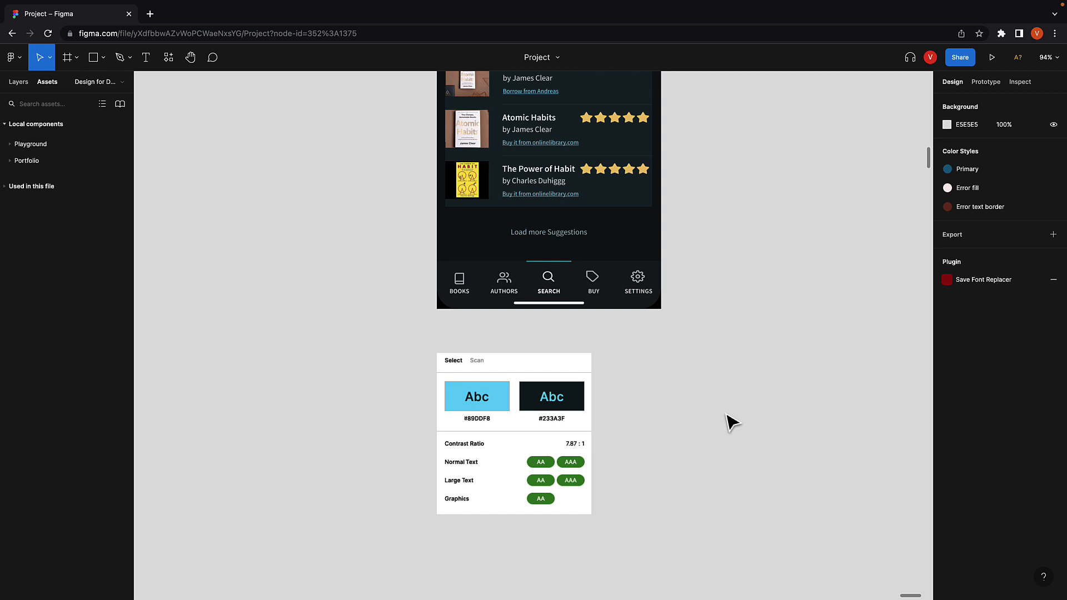
{"action": "scroll", "coordinate": [732, 423], "scroll_direction": "up", "scroll_amount": 5}
{"action": "scroll", "coordinate": [732, 421], "scroll_direction": "up", "scroll_amount": 1}
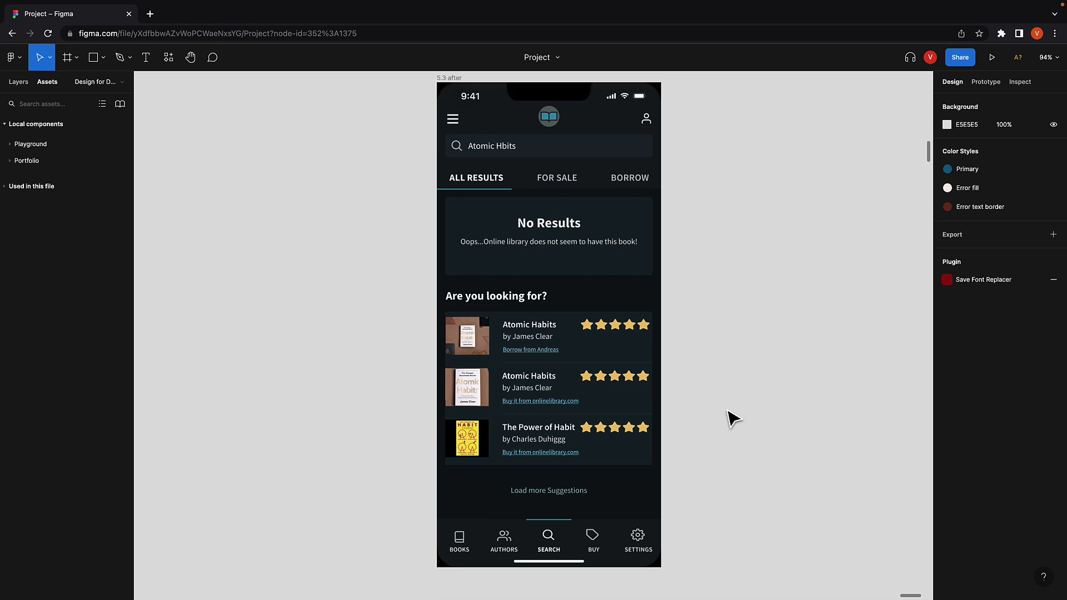